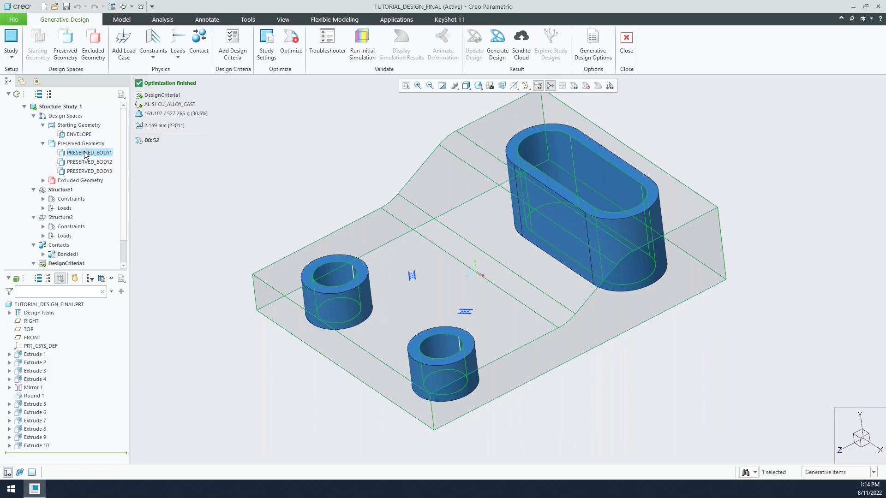
Step: Highlight PRESERVED_BODY1, PRESERVED_BODY2 and PRESERVED_BODY3 one after another to examine the preserved geometry of the study
{"action": "left_click", "coordinate": [88, 162]}
{"action": "left_click", "coordinate": [89, 171]}
{"action": "left_click", "coordinate": [91, 153]}
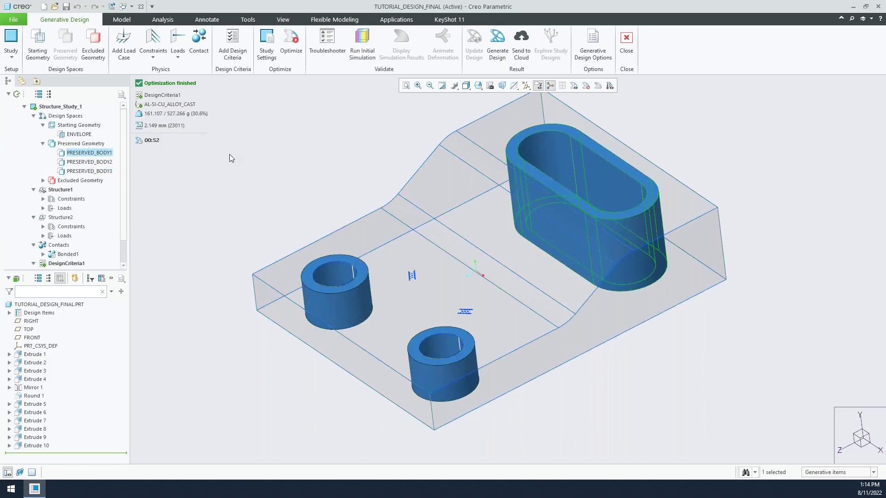
{"action": "middle_click_drag", "start_coordinate": [230, 155], "coordinate": [203, 138]}
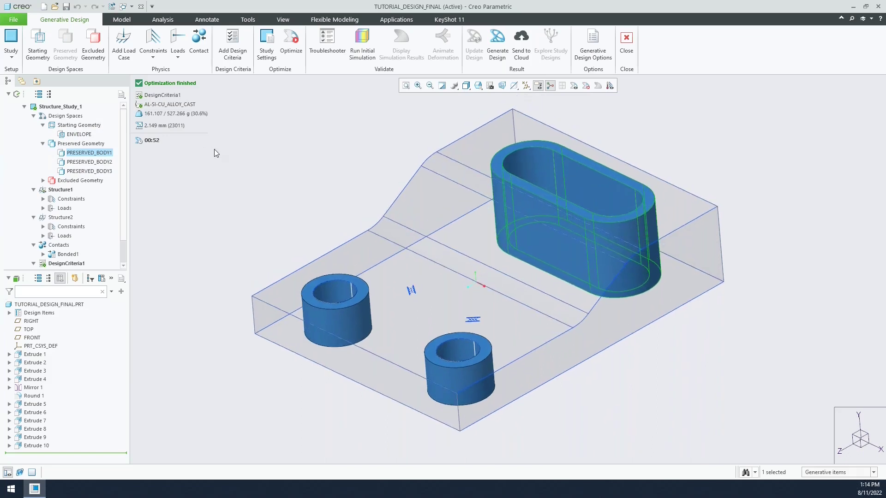
{"action": "left_click", "coordinate": [88, 162]}
{"action": "left_click", "coordinate": [89, 171]}
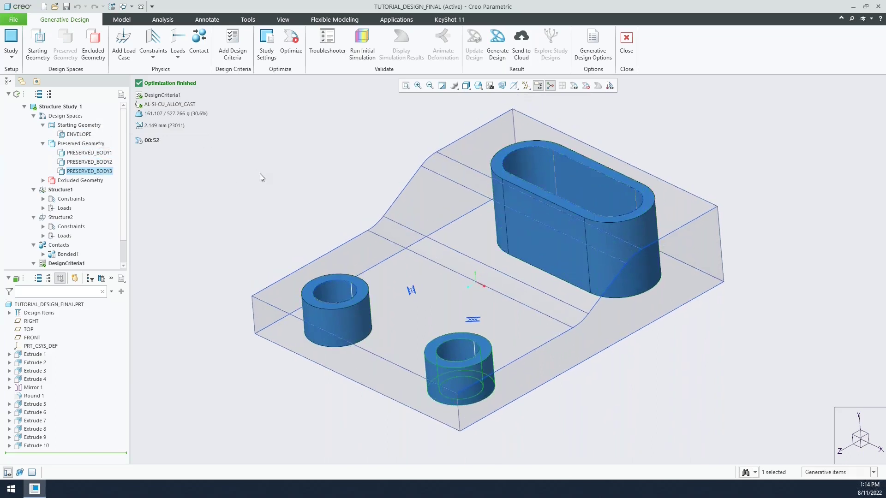
Step: Temporarily show the excluded body EXCLUDE, examine where it cuts through the envelope, and hide it again
{"action": "left_click", "coordinate": [44, 181]}
{"action": "left_click", "coordinate": [78, 190]}
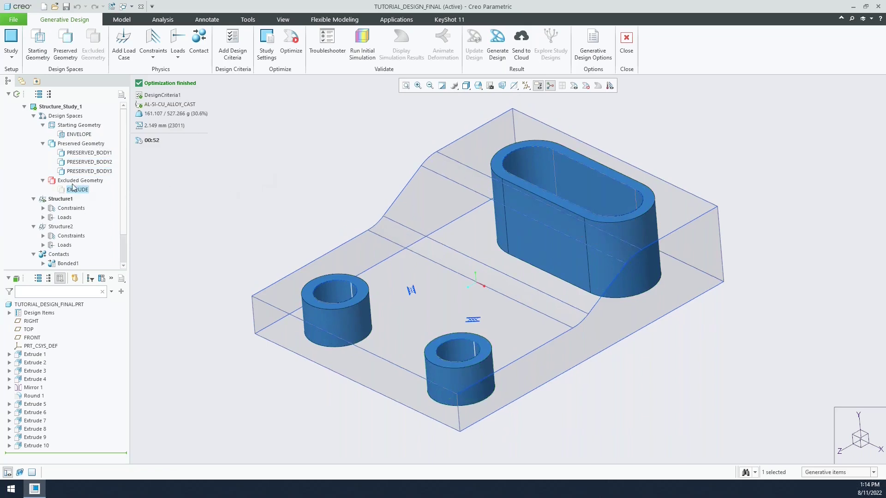
{"action": "left_click", "coordinate": [84, 174]}
{"action": "left_click", "coordinate": [285, 165]}
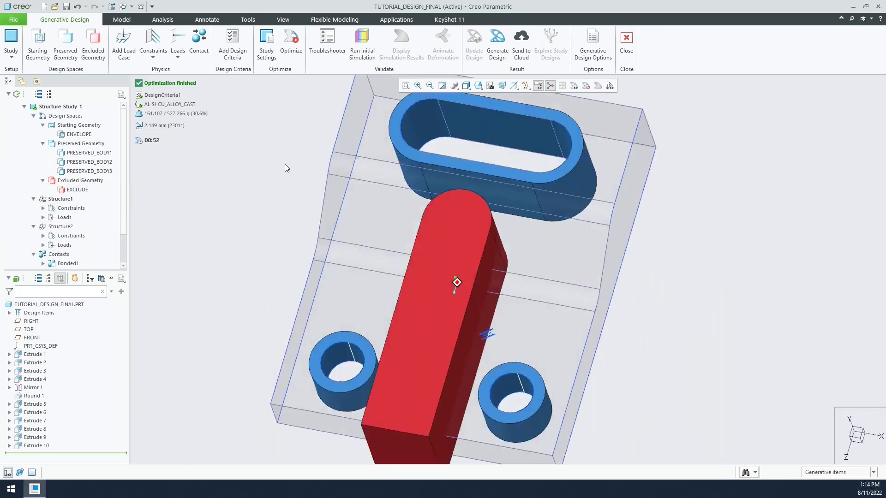
{"action": "middle_click_drag", "start_coordinate": [285, 164], "coordinate": [421, 188]}
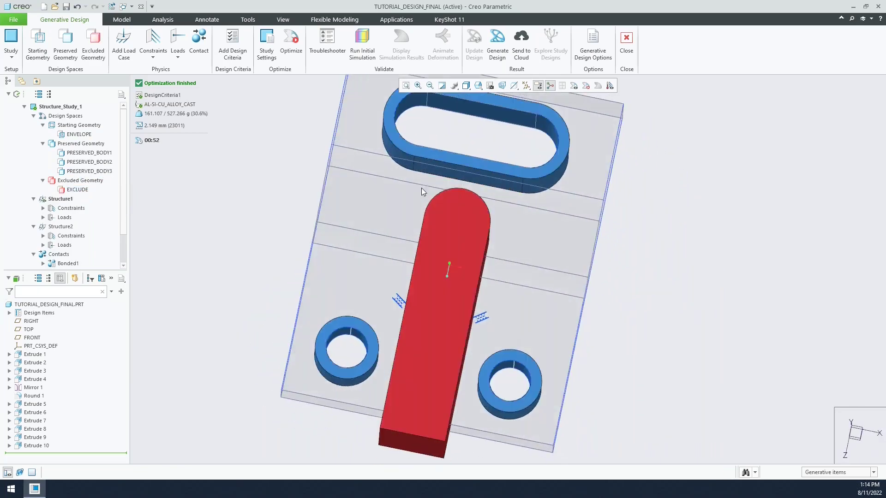
{"action": "mouse_move", "coordinate": [374, 224]}
{"action": "middle_mouse_down"}
{"action": "mouse_move", "coordinate": [360, 312]}
{"action": "mouse_move", "coordinate": [434, 213]}
{"action": "middle_mouse_up"}
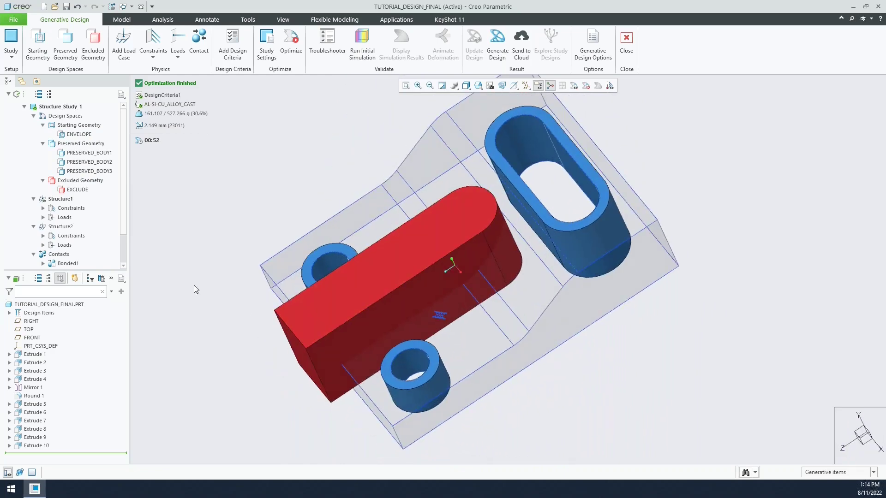
{"action": "right_click", "coordinate": [76, 189]}
{"action": "left_click", "coordinate": [80, 175]}
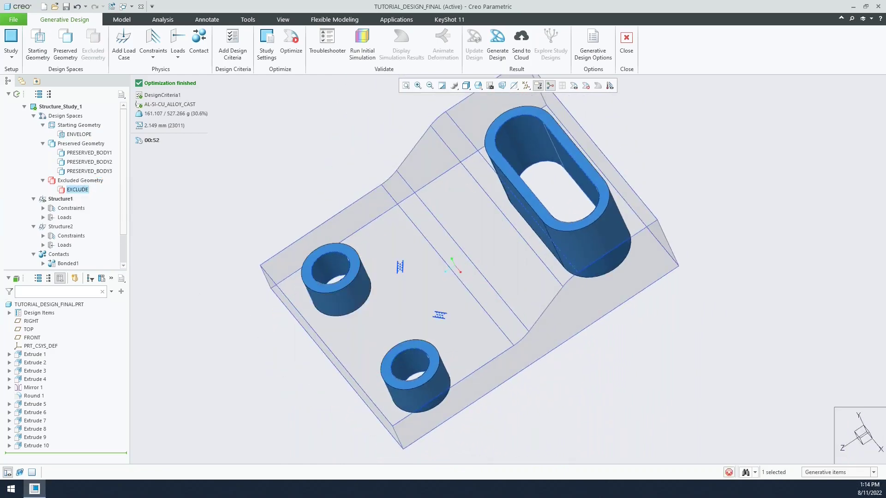
{"action": "middle_click_drag", "start_coordinate": [212, 157], "coordinate": [230, 154]}
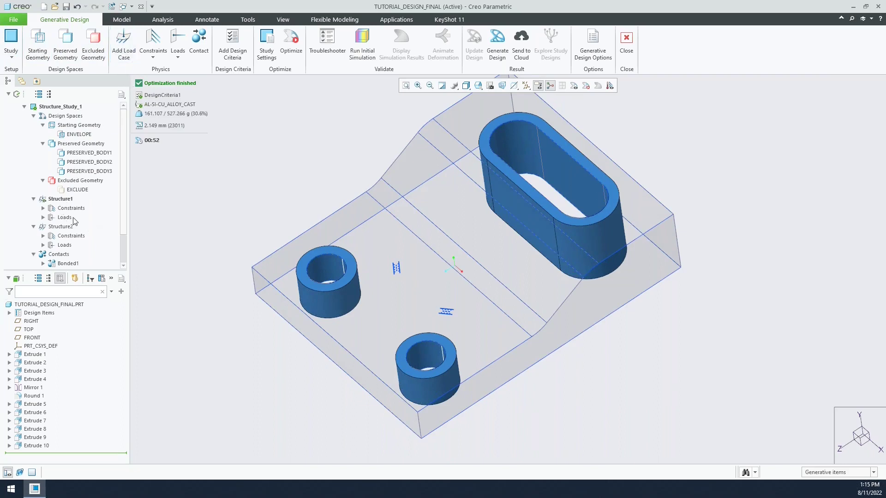
Step: Review the boundary conditions of Structure1 by highlighting its Fixed1 constraint and its Force1 and Force2 loads
{"action": "left_click", "coordinate": [44, 208]}
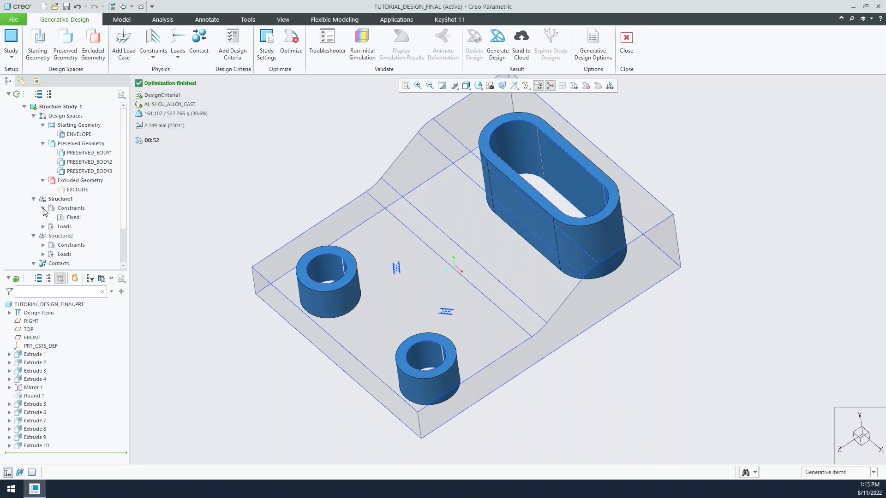
{"action": "left_click", "coordinate": [68, 218]}
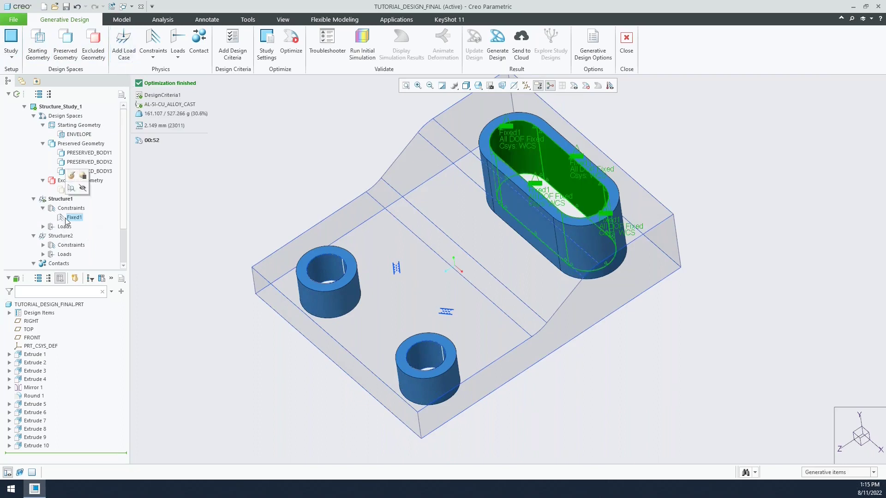
{"action": "left_click", "coordinate": [43, 227]}
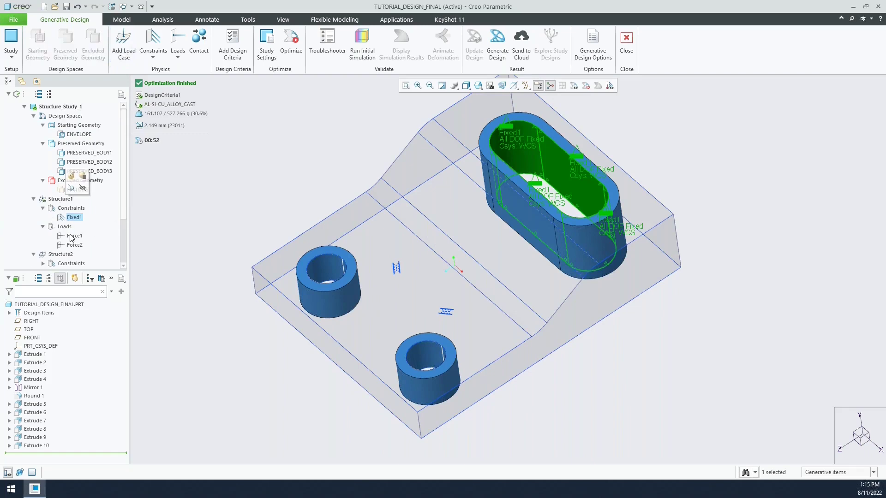
{"action": "left_click", "coordinate": [72, 236]}
{"action": "left_click", "coordinate": [75, 246]}
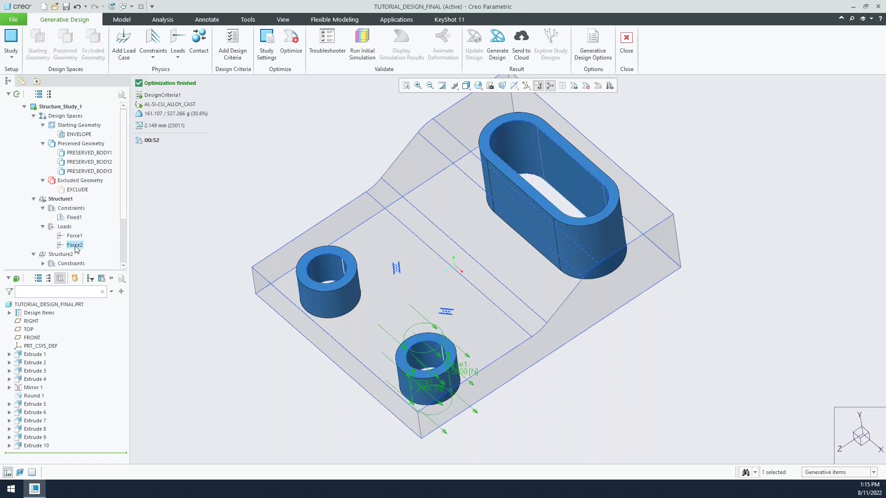
Step: Highlight the constraints and loads of Structure2, and collapse the Structure1 and Design Spaces branches of the study tree
{"action": "left_click", "coordinate": [66, 256]}
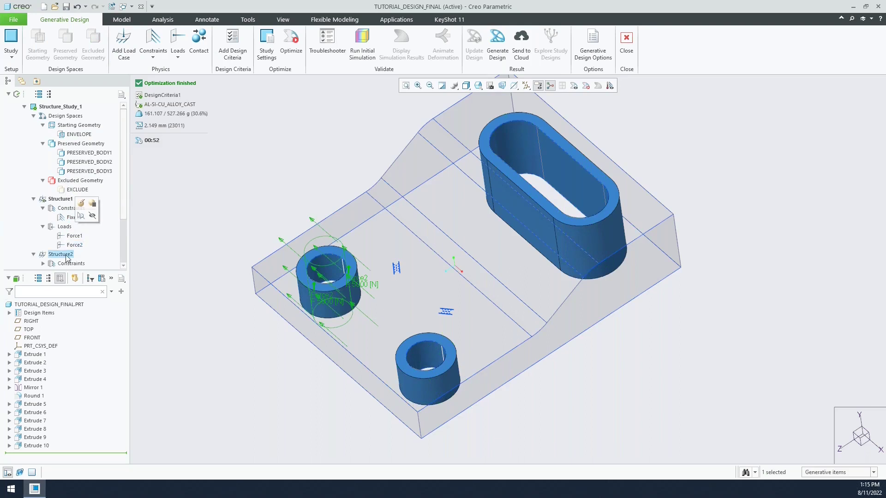
{"action": "scroll", "coordinate": [65, 254], "scroll_direction": "down", "scroll_amount": 3}
{"action": "left_click", "coordinate": [58, 211]}
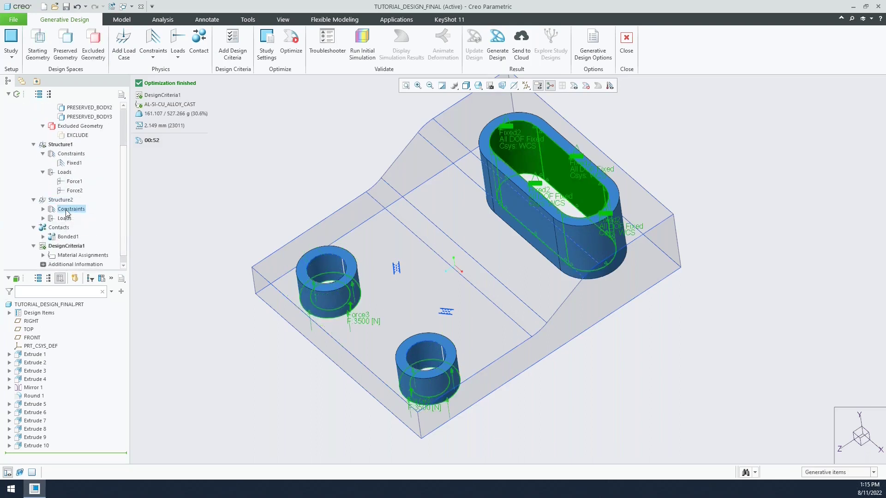
{"action": "left_click", "coordinate": [60, 218]}
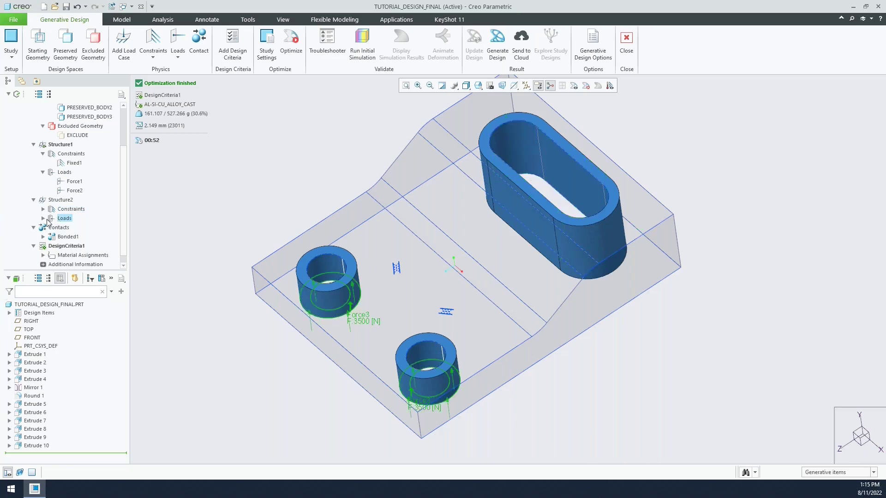
{"action": "middle_click_drag", "start_coordinate": [195, 211], "coordinate": [195, 212]}
{"action": "left_click", "coordinate": [34, 145]}
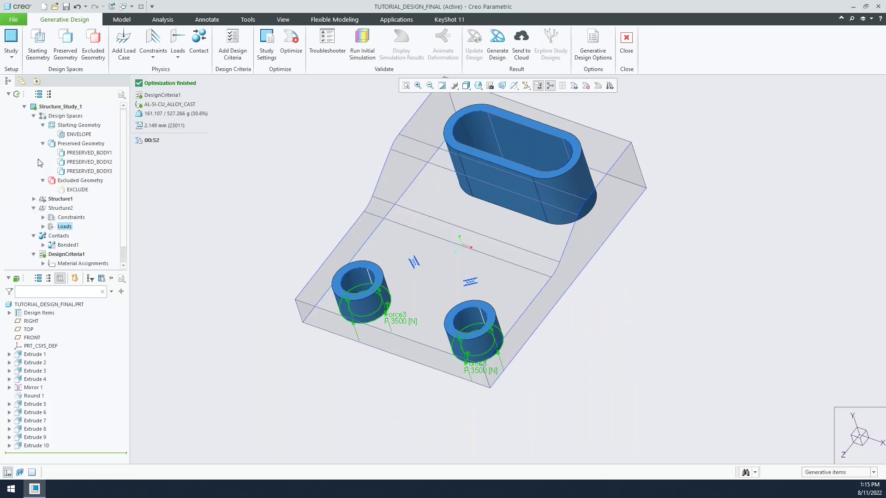
{"action": "left_click", "coordinate": [34, 117]}
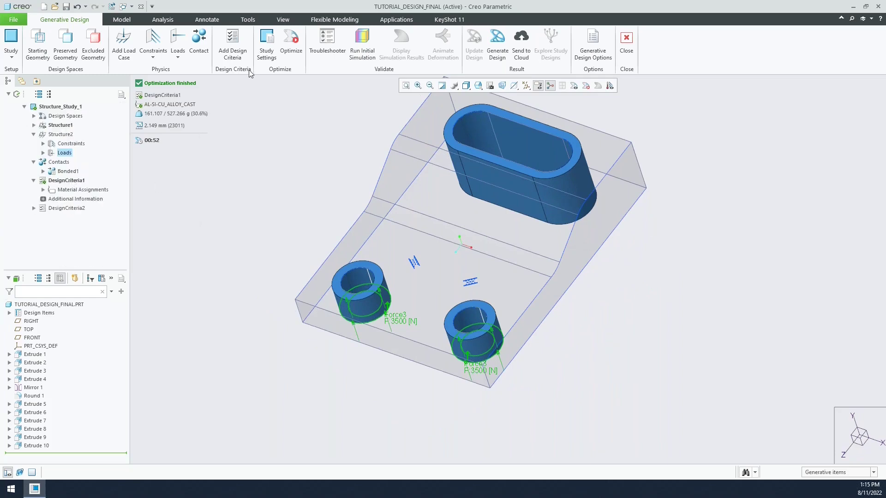
Step: Open DesignCriteria1 for editing and try Minimize mass as its design goal
{"action": "left_click", "coordinate": [72, 183]}
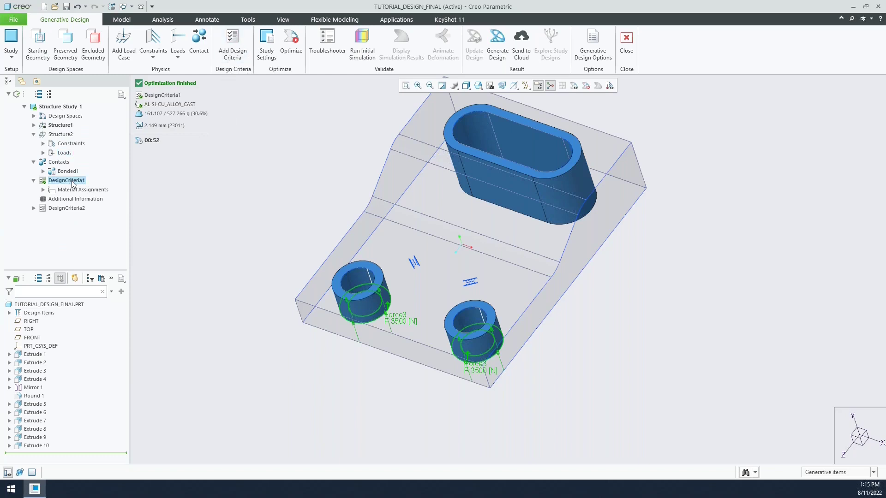
{"action": "left_click", "coordinate": [79, 152]}
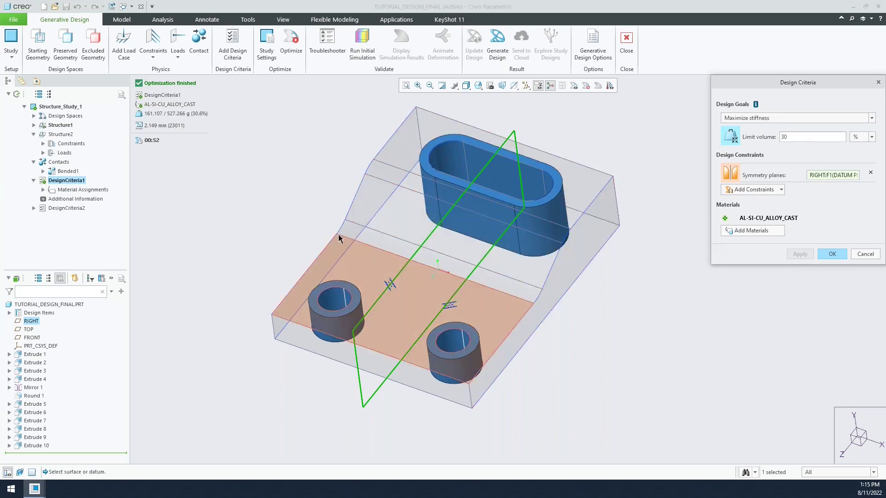
{"action": "left_click", "coordinate": [773, 119]}
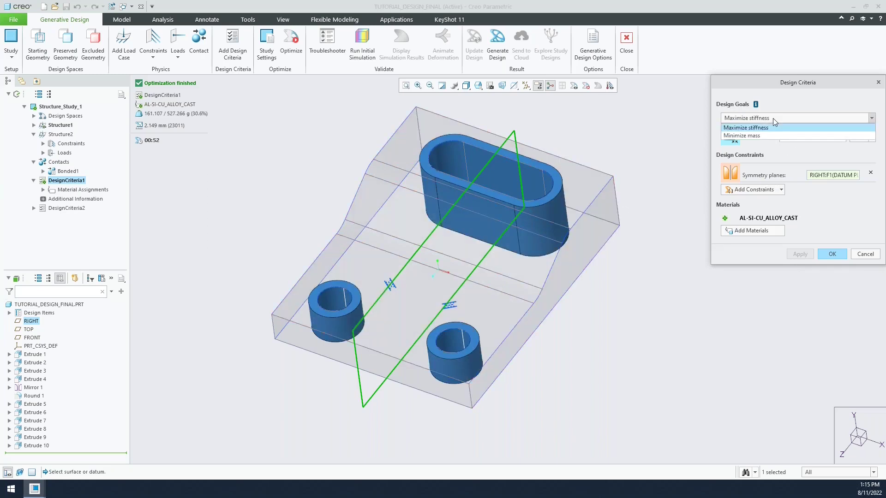
{"action": "left_click", "coordinate": [756, 133]}
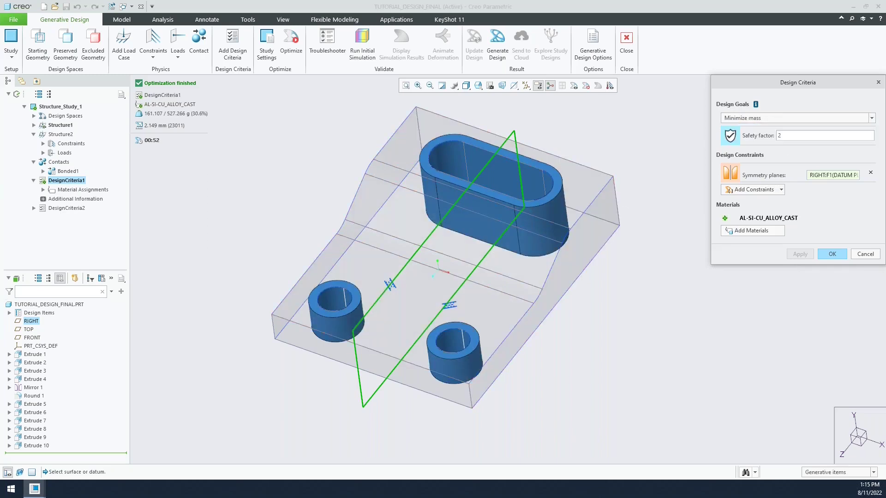
Step: Switch the design goal back to Maximize stiffness and set the limit volume to 20%
{"action": "left_click", "coordinate": [789, 119]}
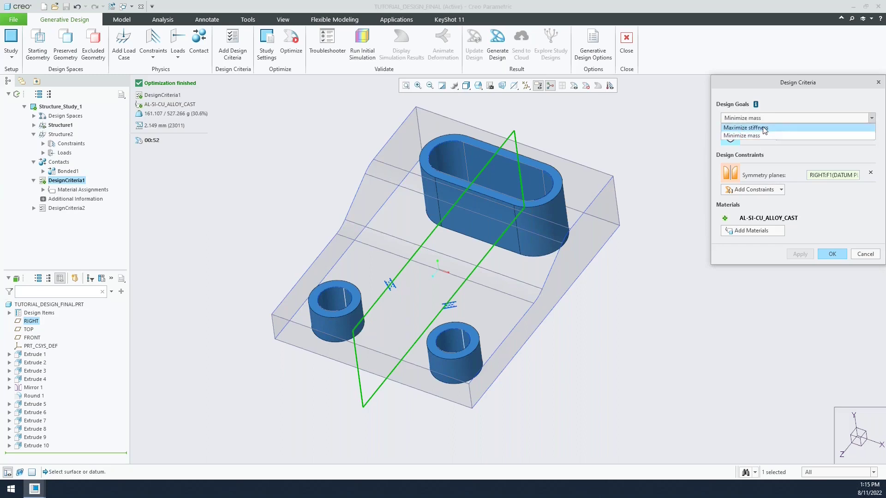
{"action": "left_click", "coordinate": [764, 128]}
{"action": "double_click", "coordinate": [794, 137]}
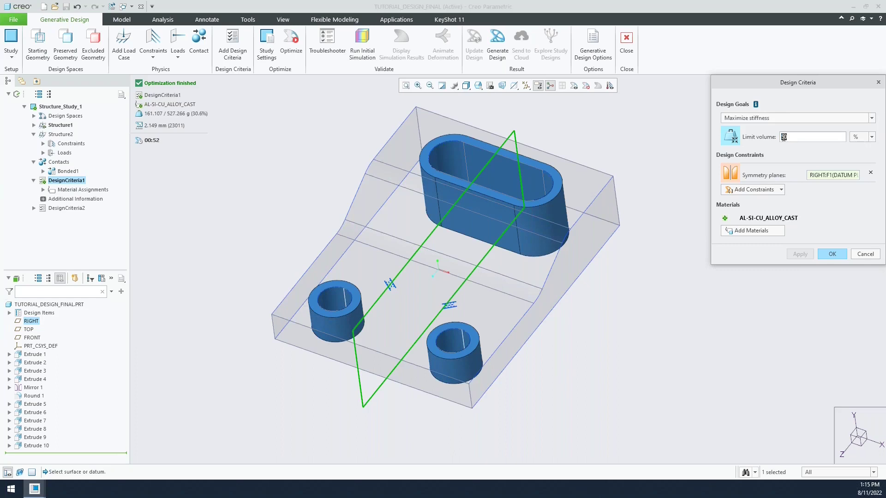
{"action": "type", "text": "20"}
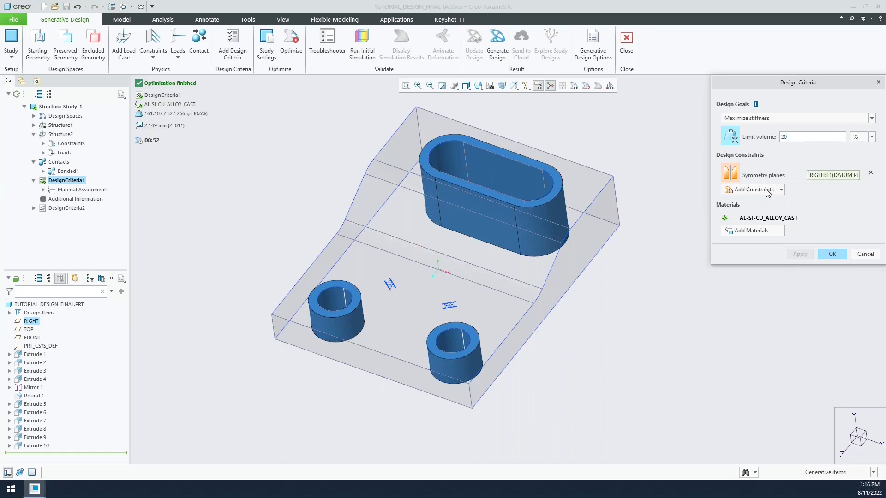
Step: Review the constraint types that can be added to DesignCriteria1, and discard the edits to the criteria
{"action": "left_click", "coordinate": [769, 193]}
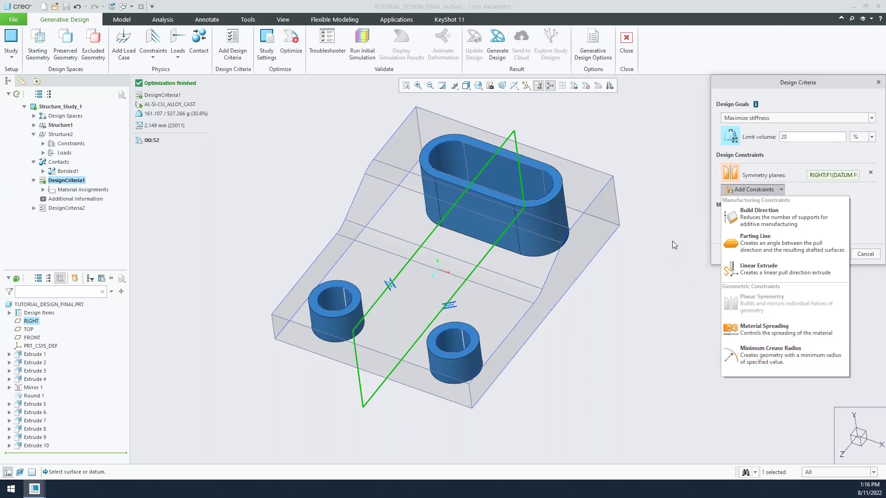
{"action": "left_click", "coordinate": [679, 223]}
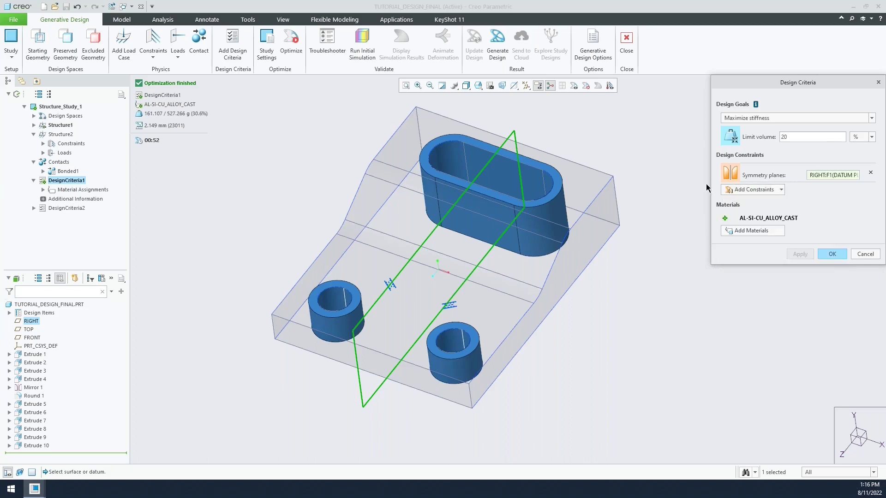
{"action": "mouse_move", "coordinate": [729, 223]}
{"action": "left_click", "coordinate": [861, 254]}
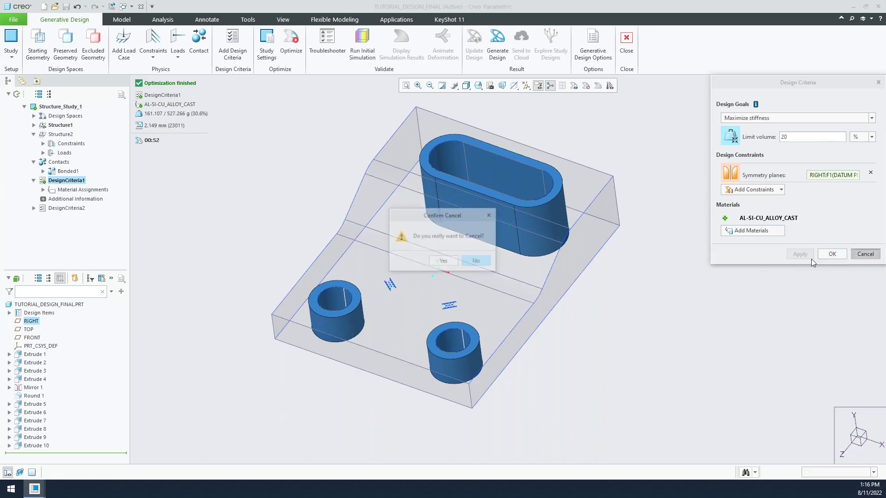
{"action": "left_click", "coordinate": [444, 261]}
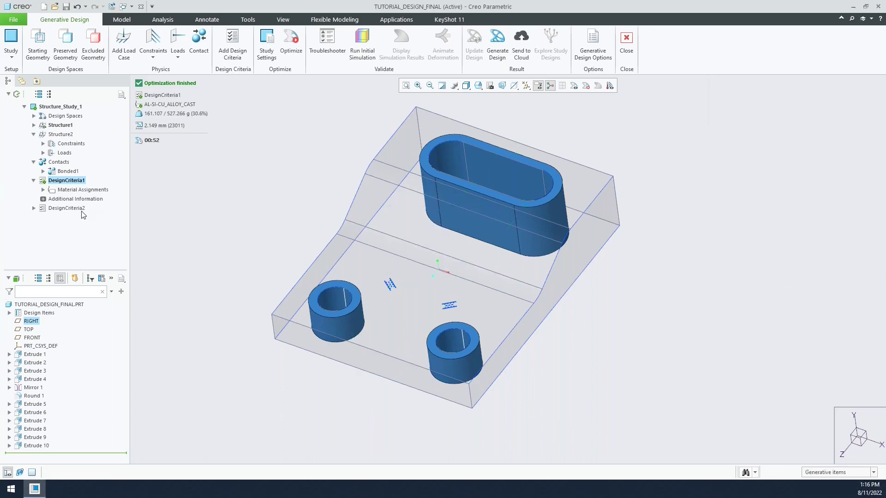
Step: Expand DesignCriteria2 and the additional information of both design criteria to compare their goals and constraints
{"action": "left_click", "coordinate": [34, 208]}
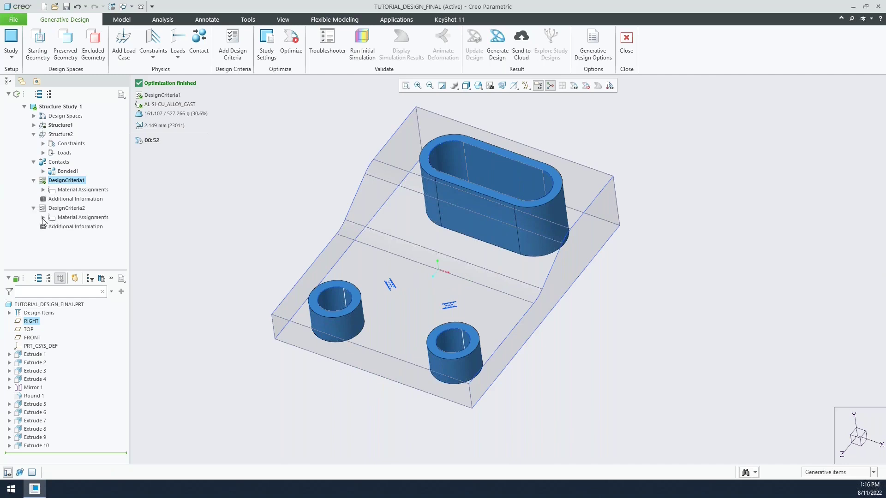
{"action": "left_click", "coordinate": [43, 198]}
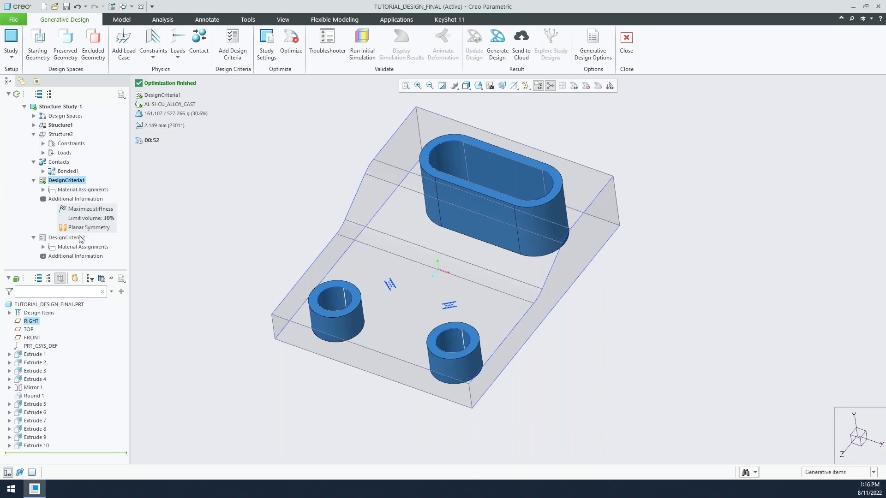
{"action": "left_click", "coordinate": [43, 256]}
{"action": "scroll", "coordinate": [126, 243], "scroll_direction": "down", "scroll_amount": 2}
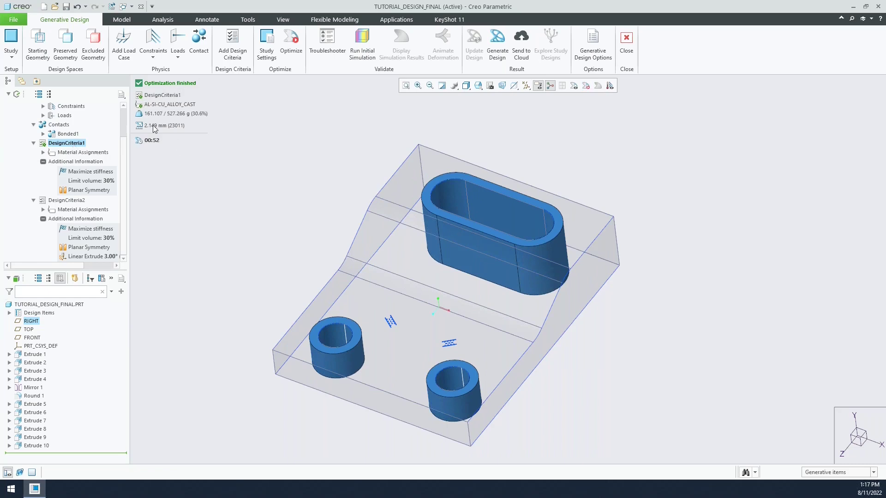
Step: Display the simulation results on the optimized shape and switch the plot to load case Structure2
{"action": "left_click", "coordinate": [574, 86]}
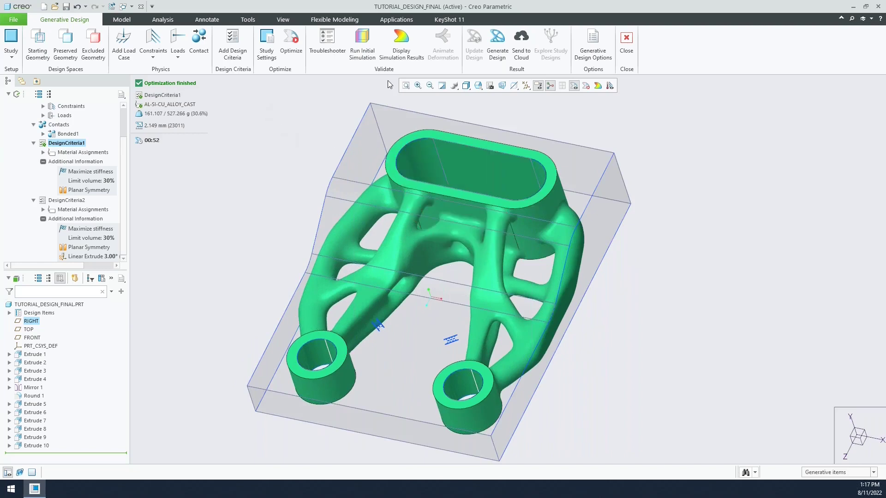
{"action": "left_click", "coordinate": [401, 43]}
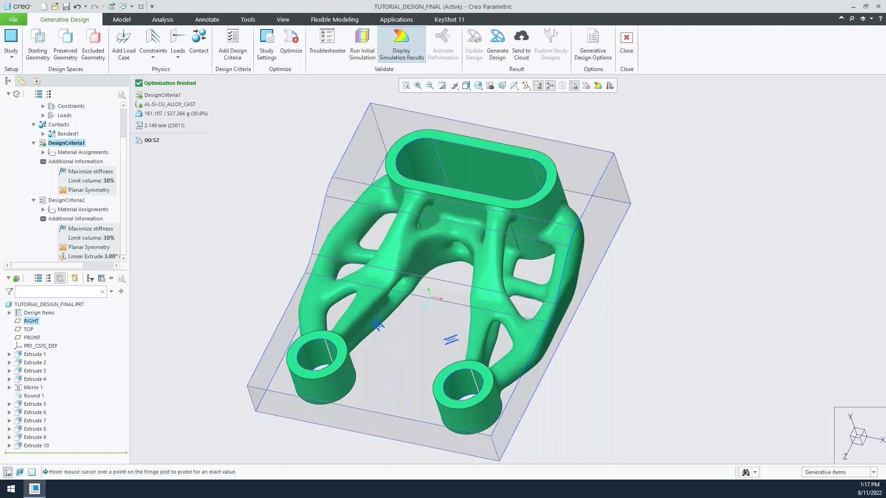
{"action": "left_click", "coordinate": [858, 83]}
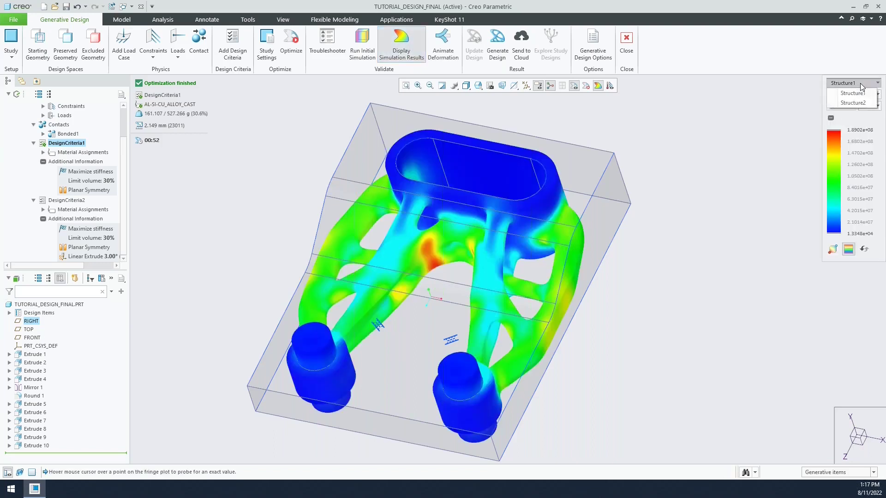
{"action": "left_click", "coordinate": [856, 103]}
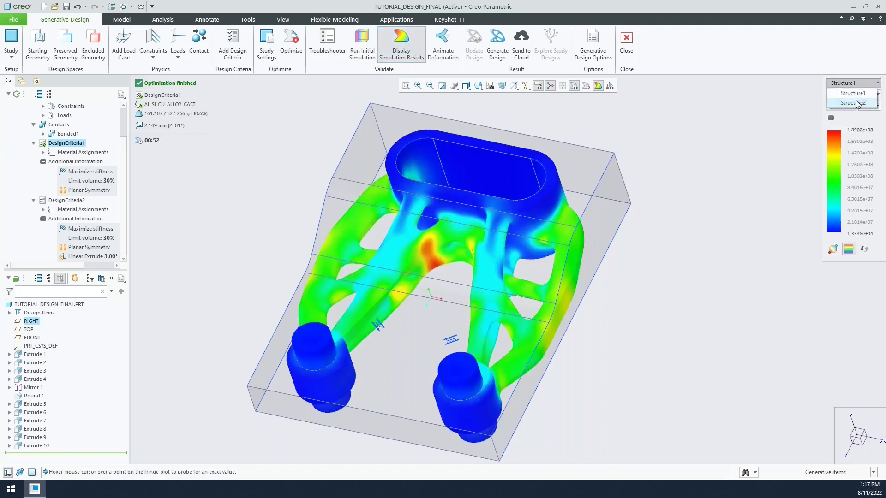
Step: Compare the Displacement plots of Structure2 and Structure1, and turn off the simulation results display
{"action": "left_click", "coordinate": [858, 96]}
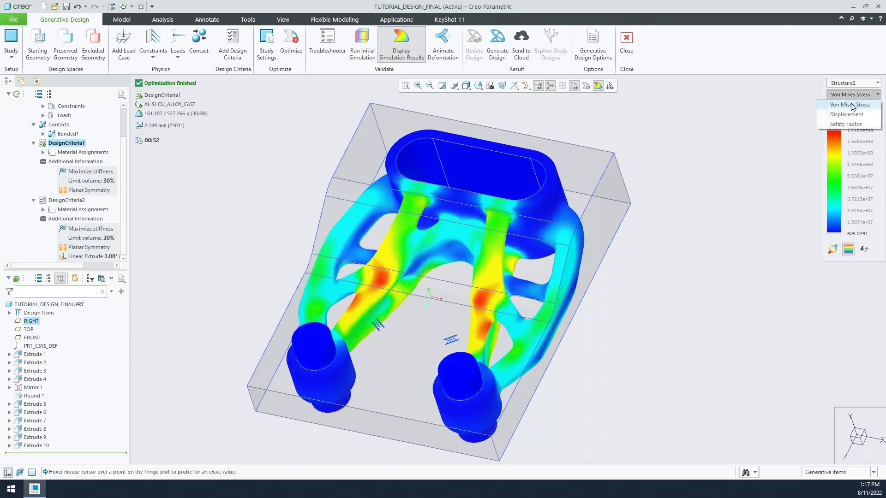
{"action": "left_click", "coordinate": [845, 115]}
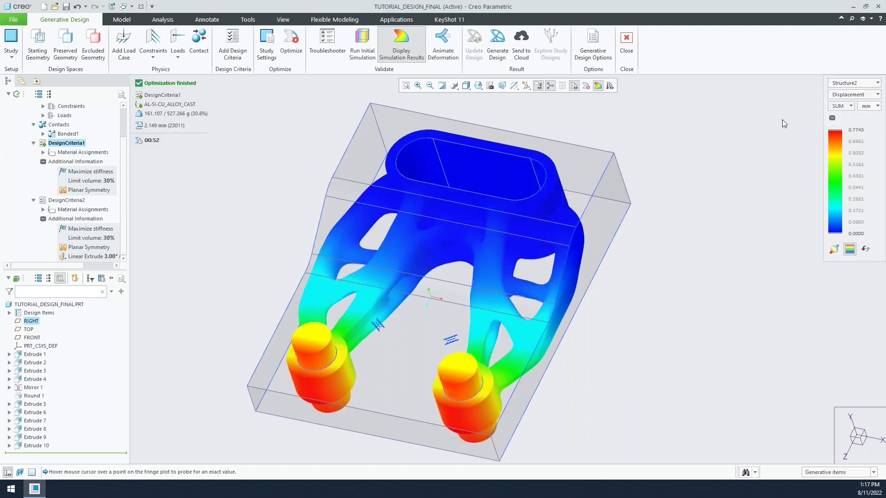
{"action": "left_click", "coordinate": [866, 94]}
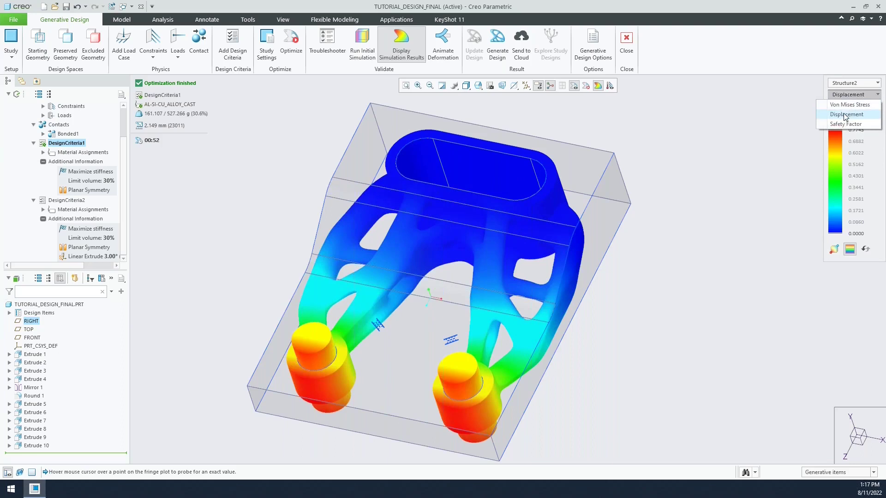
{"action": "left_click", "coordinate": [850, 84]}
{"action": "left_click", "coordinate": [848, 94]}
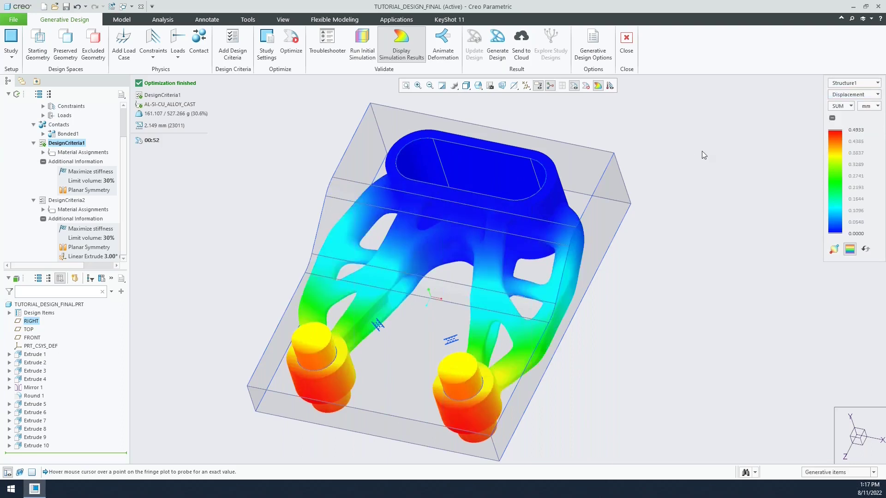
{"action": "left_click", "coordinate": [402, 51]}
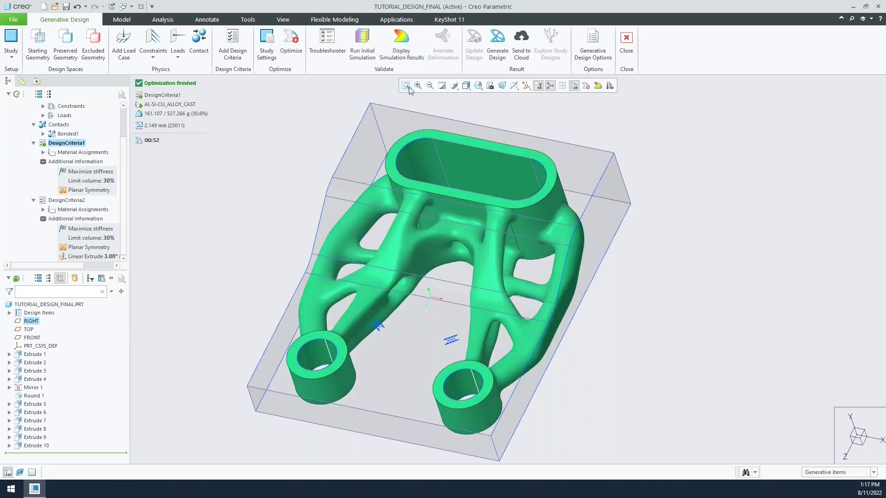
Step: Try the Generate Design options New Part and Reconstructed, and close them without generating a result
{"action": "left_click", "coordinate": [498, 48]}
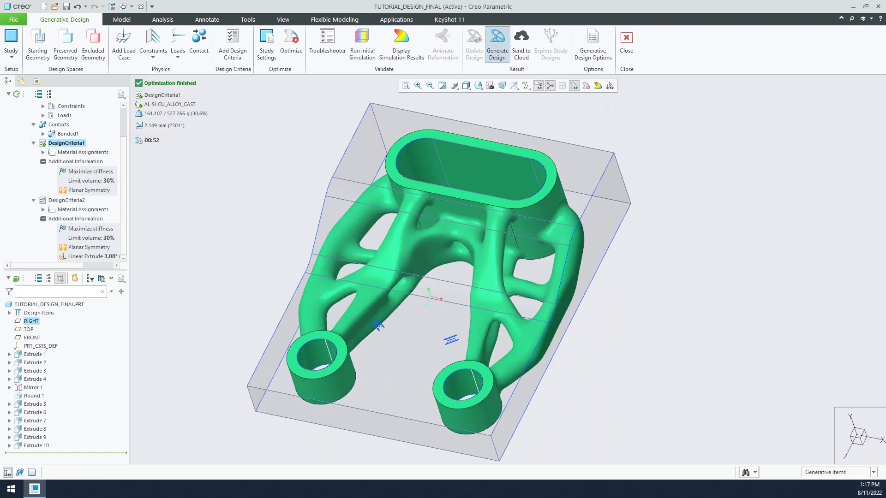
{"action": "left_click", "coordinate": [808, 112]}
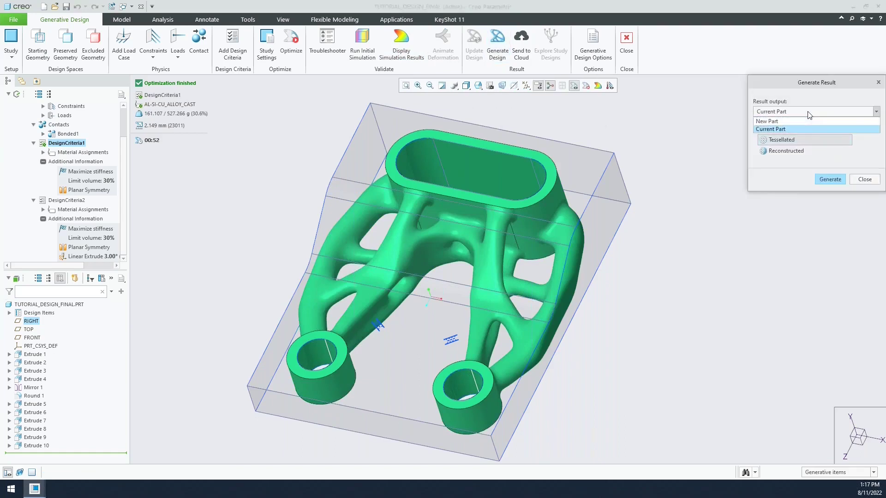
{"action": "left_click", "coordinate": [783, 122]}
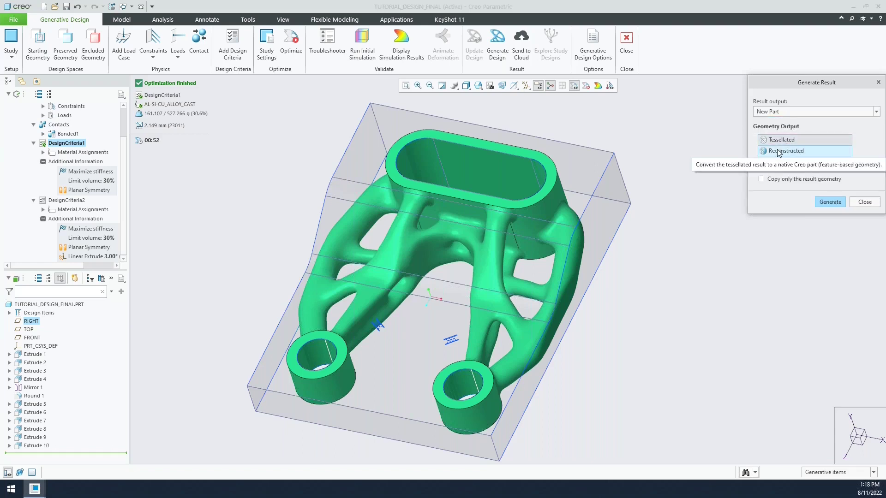
{"action": "left_click", "coordinate": [777, 152]}
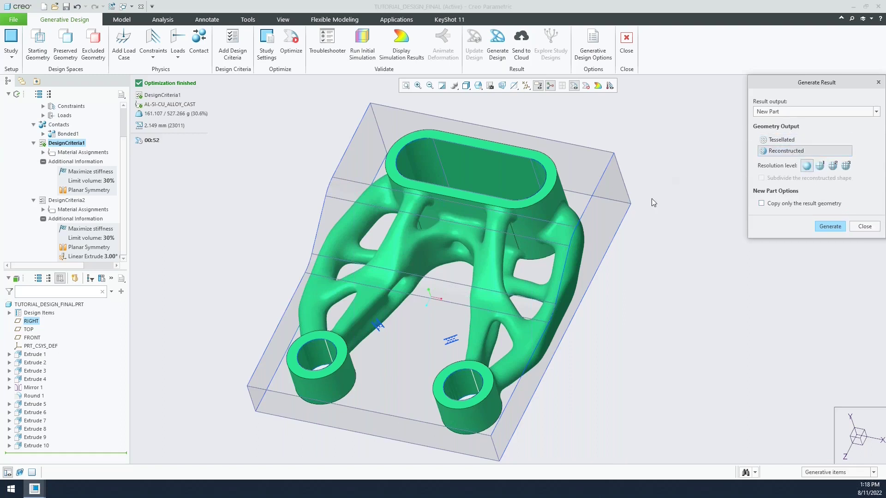
{"action": "left_click", "coordinate": [865, 228]}
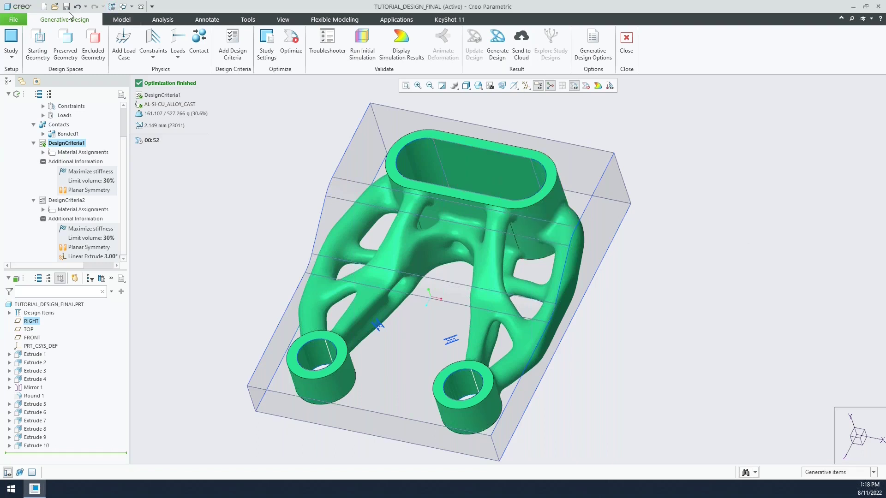
Step: Open the DESIGN1 part and view its reconstructed geometry up close from an angle
{"action": "left_click", "coordinate": [55, 7]}
{"action": "double_click", "coordinate": [373, 185]}
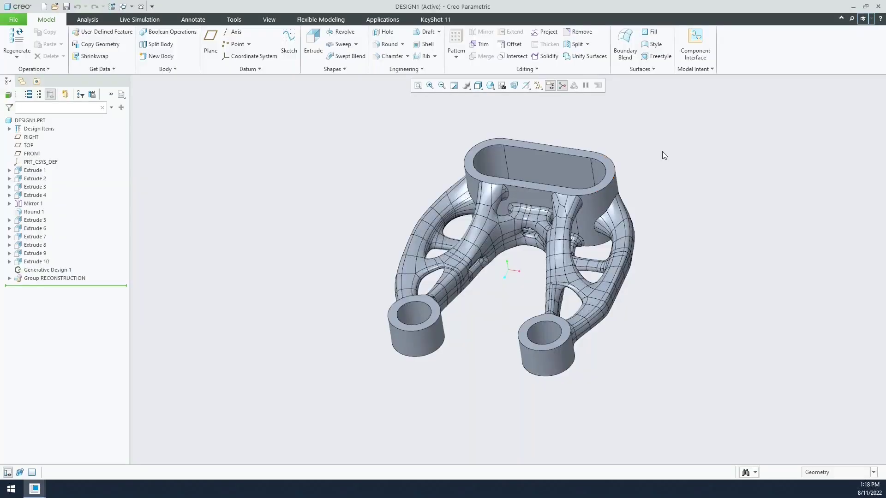
{"action": "scroll", "coordinate": [711, 143], "scroll_direction": "down", "scroll_amount": 5}
{"action": "mouse_move", "coordinate": [728, 135]}
{"action": "middle_mouse_down"}
{"action": "mouse_move", "coordinate": [283, 109]}
{"action": "mouse_move", "coordinate": [303, 94]}
{"action": "mouse_move", "coordinate": [289, 84]}
{"action": "middle_mouse_up"}
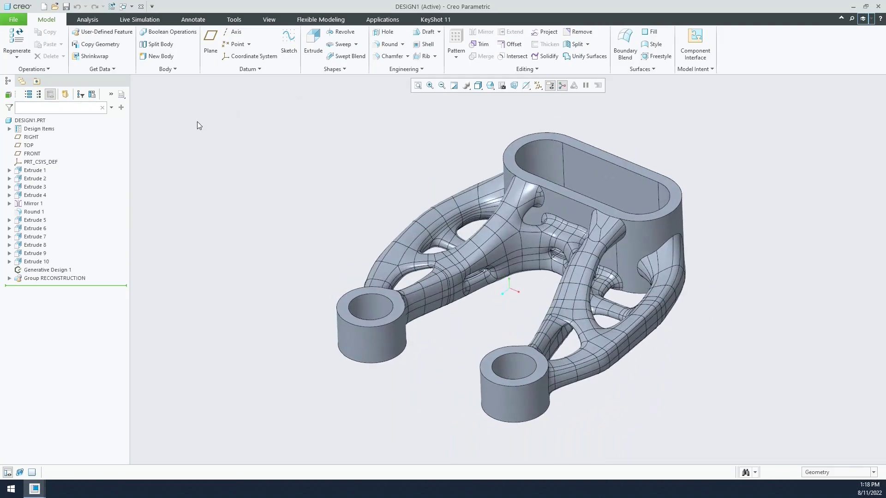
Step: Expand Group RECONSTRUCTION and examine its preserved-body subtraction, Reconstruction Curves, Reconstruction Shapes and Solidify 1 features on the model
{"action": "left_click", "coordinate": [9, 278]}
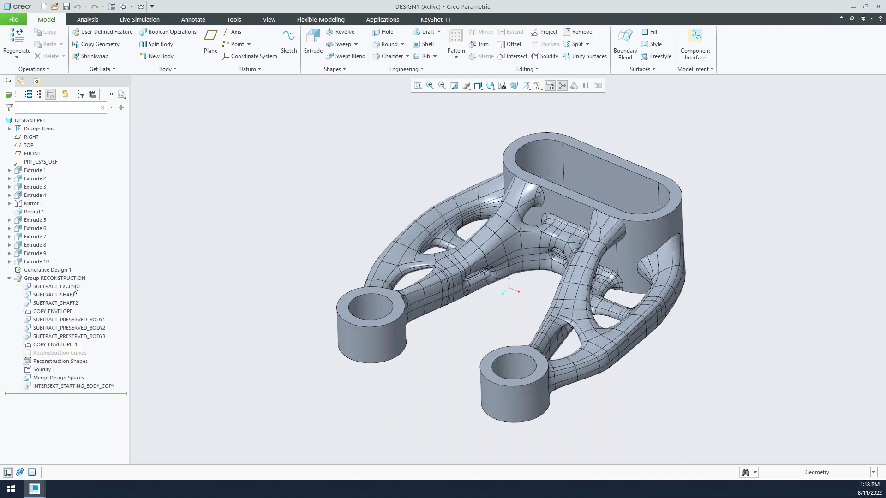
{"action": "left_click", "coordinate": [60, 320]}
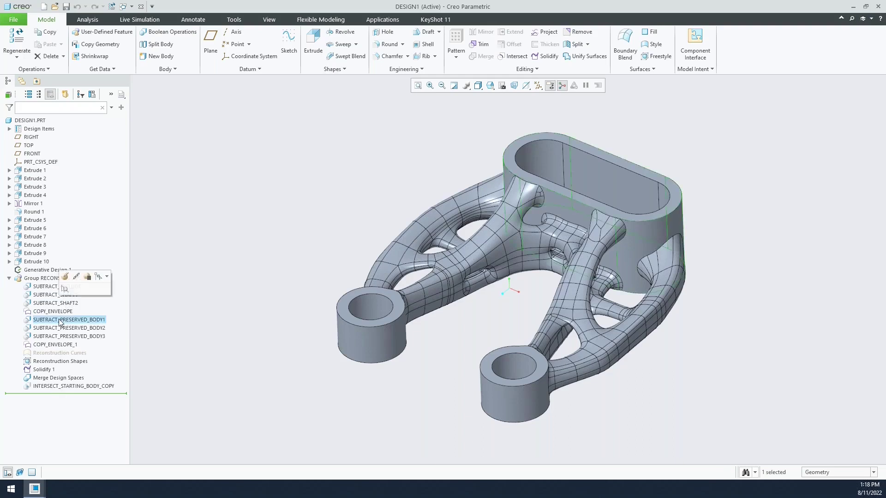
{"action": "left_click", "coordinate": [60, 353]}
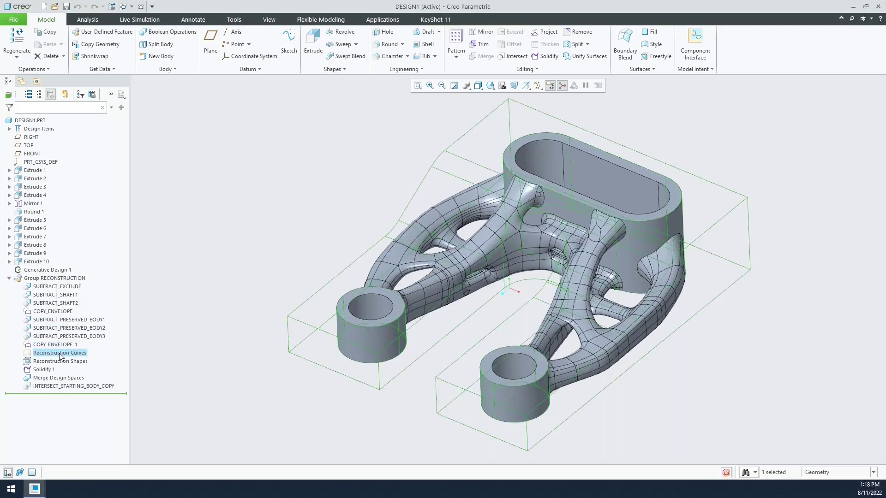
{"action": "left_click", "coordinate": [64, 361]}
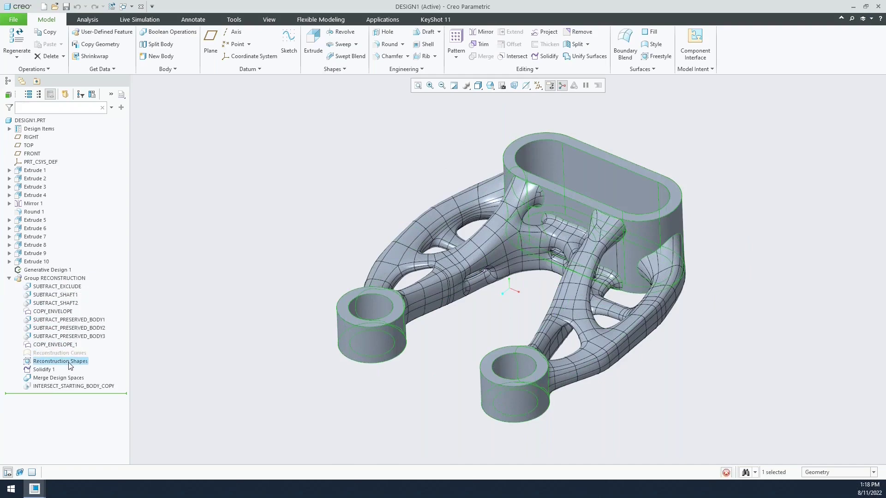
{"action": "mouse_move", "coordinate": [244, 251]}
{"action": "middle_mouse_down"}
{"action": "mouse_move", "coordinate": [256, 227]}
{"action": "mouse_move", "coordinate": [225, 248]}
{"action": "middle_mouse_up"}
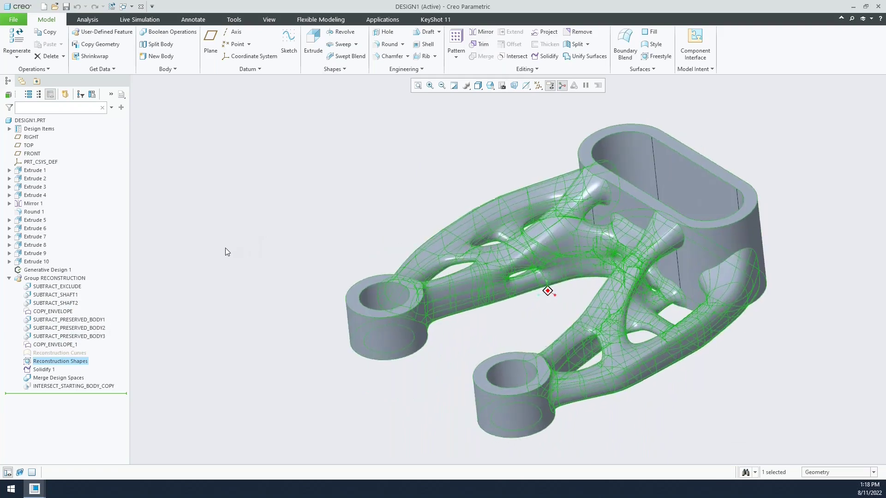
{"action": "left_click", "coordinate": [49, 370]}
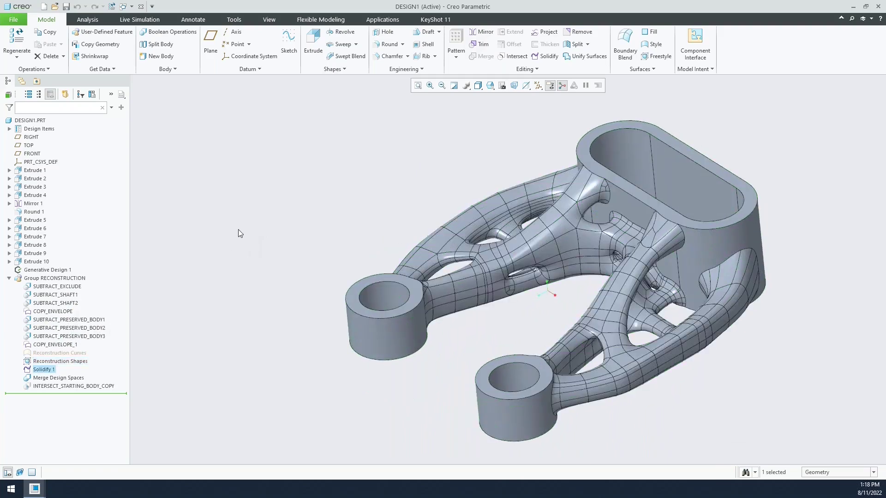
{"action": "mouse_move", "coordinate": [238, 229]}
{"action": "middle_mouse_down"}
{"action": "mouse_move", "coordinate": [165, 245]}
{"action": "mouse_move", "coordinate": [268, 218]}
{"action": "middle_mouse_up"}
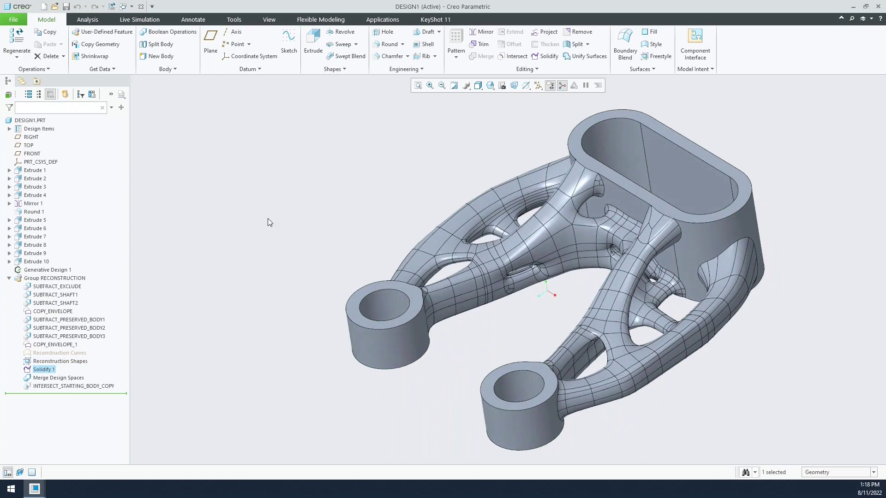
Step: Open the Generative Design 1 study of DESIGN1 for editing, and close it without changes
{"action": "left_click", "coordinate": [43, 270]}
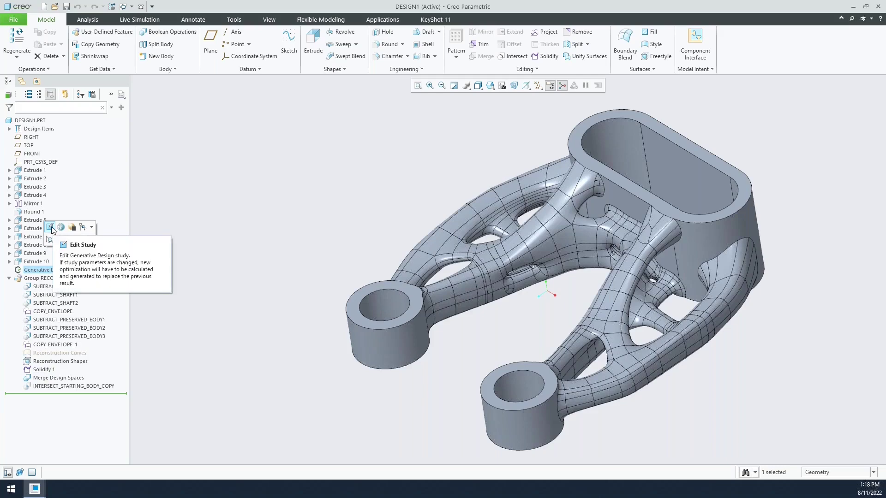
{"action": "left_click", "coordinate": [50, 227]}
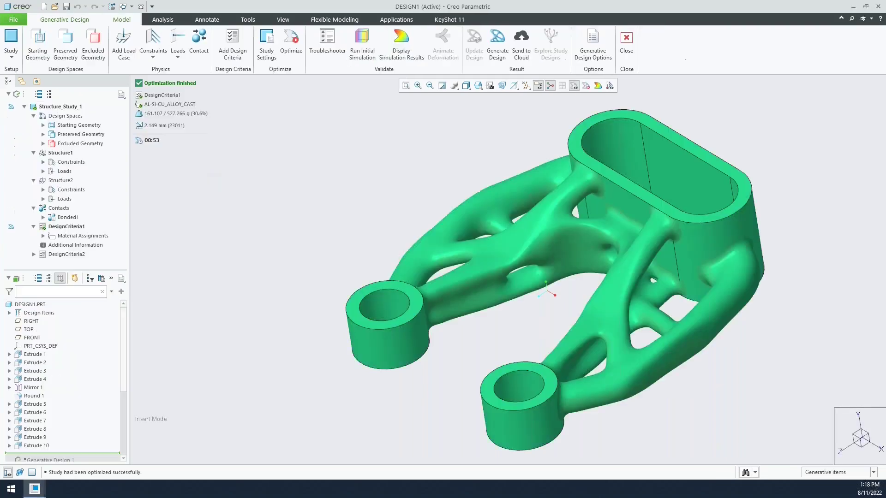
{"action": "left_click", "coordinate": [626, 42]}
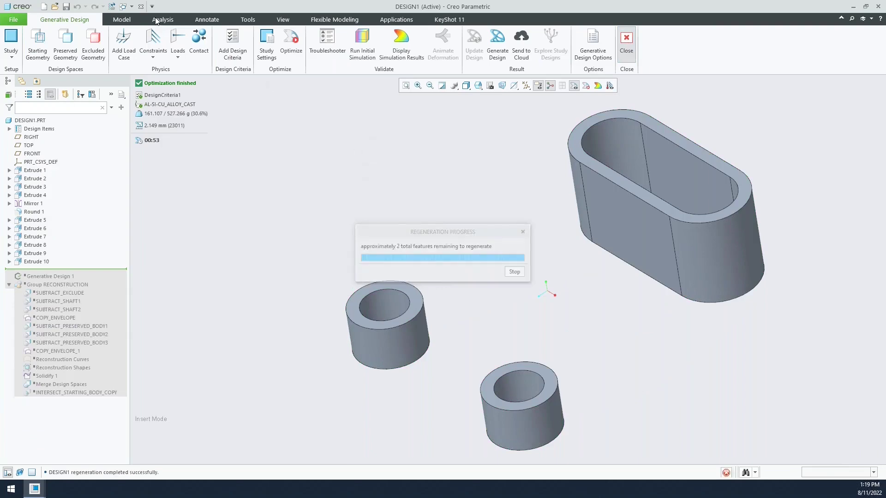
Step: Switch back to the TUTORIAL_DESIGN_FINAL.PRT window and make DesignCriteria2 the active design criteria
{"action": "left_click", "coordinate": [131, 7]}
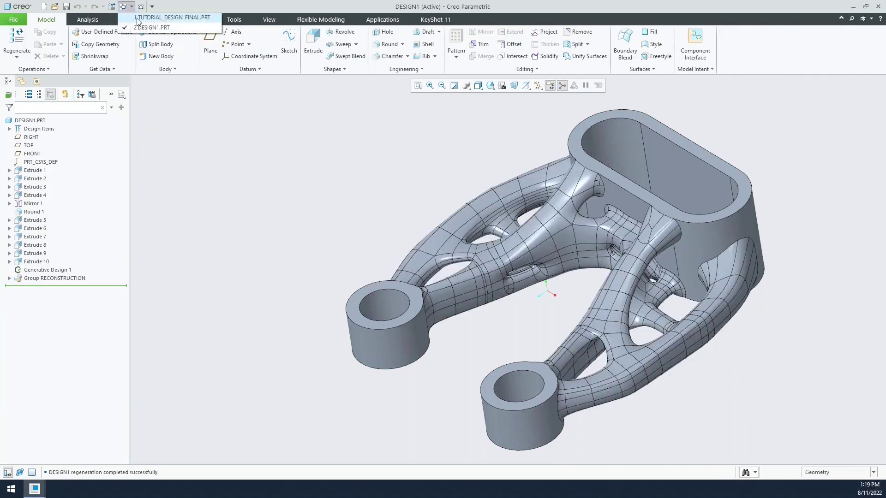
{"action": "left_click", "coordinate": [137, 18]}
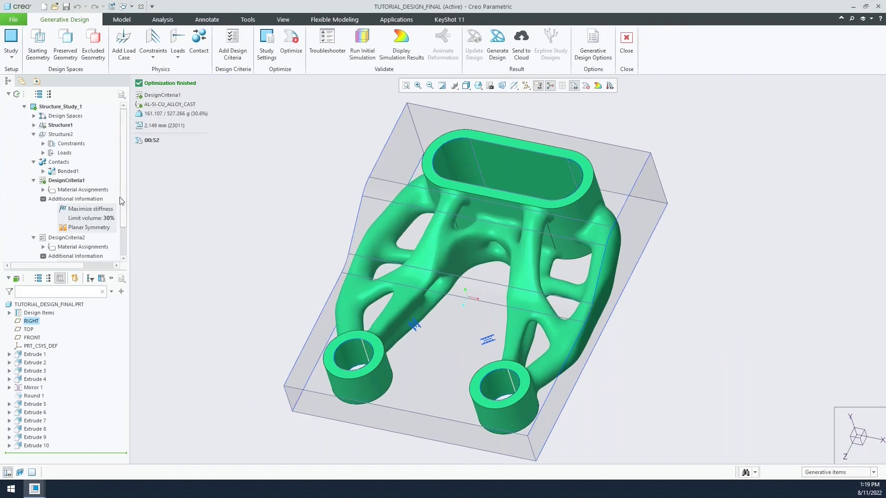
{"action": "scroll", "coordinate": [56, 157], "scroll_direction": "down", "scroll_amount": 2}
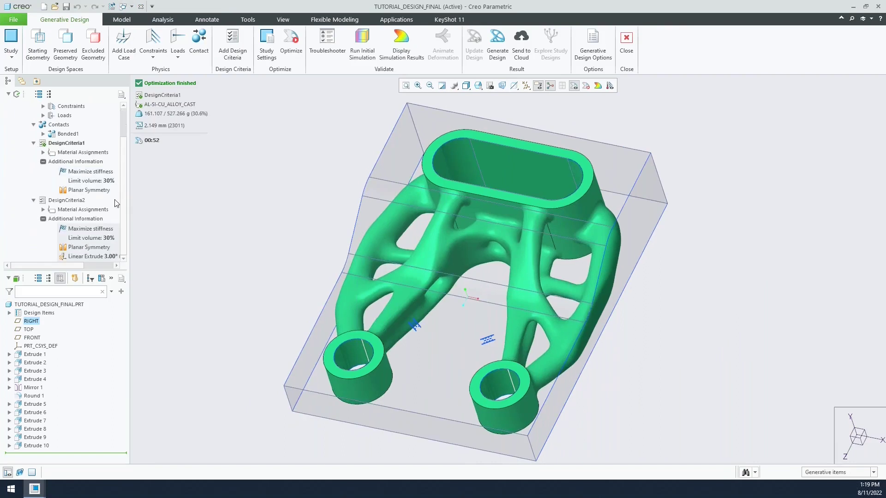
{"action": "left_click", "coordinate": [64, 201]}
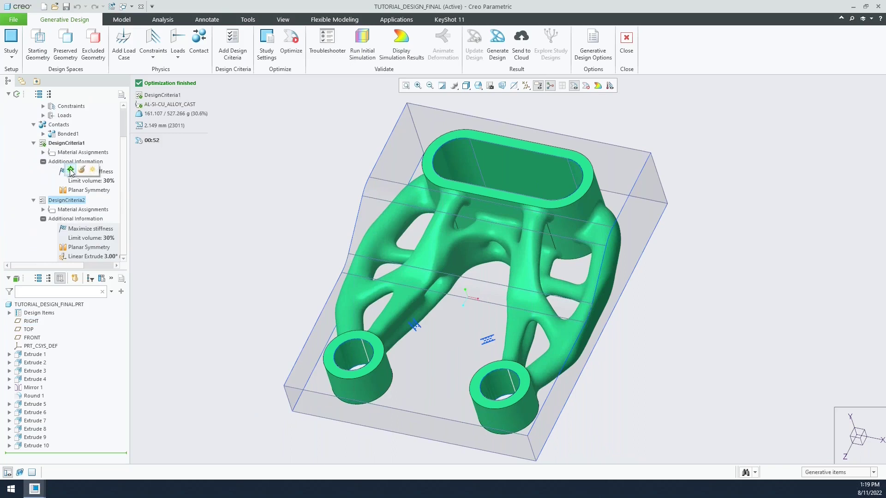
{"action": "left_click", "coordinate": [71, 170]}
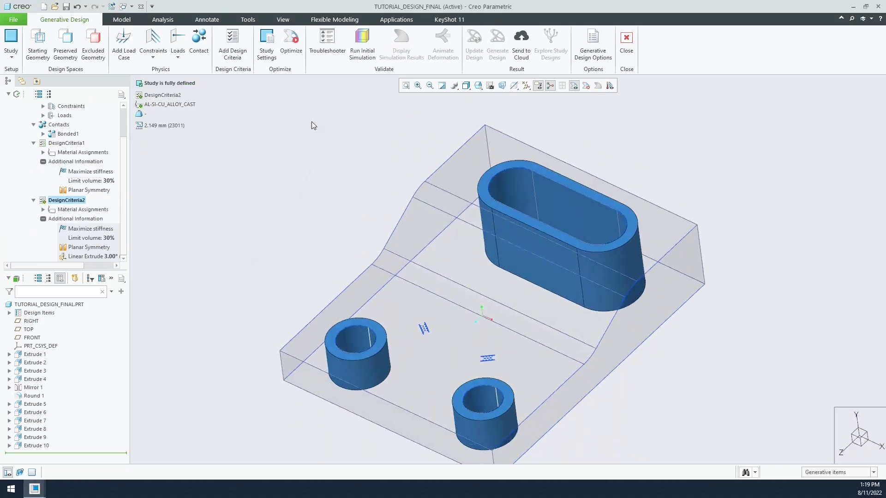
Step: Run the optimization for DesignCriteria2 and inspect the evolving shape from above and in the default orientation
{"action": "left_click", "coordinate": [296, 46]}
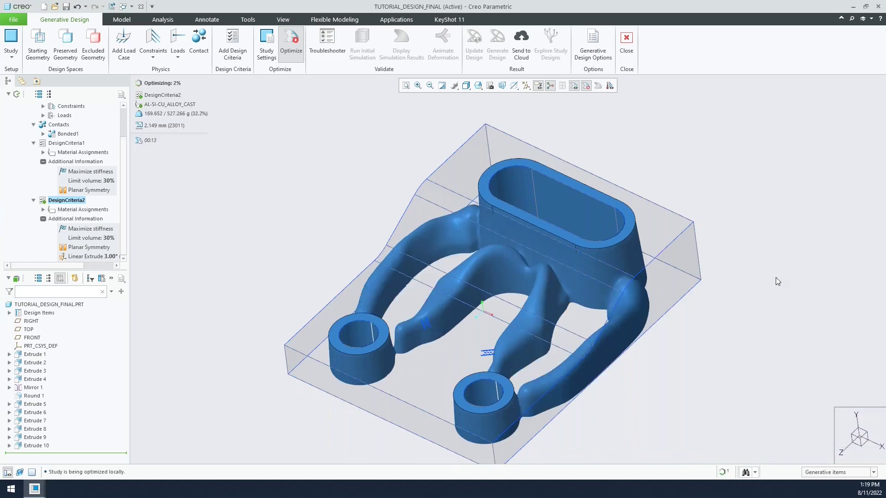
{"action": "middle_click_drag", "start_coordinate": [784, 278], "coordinate": [729, 262]}
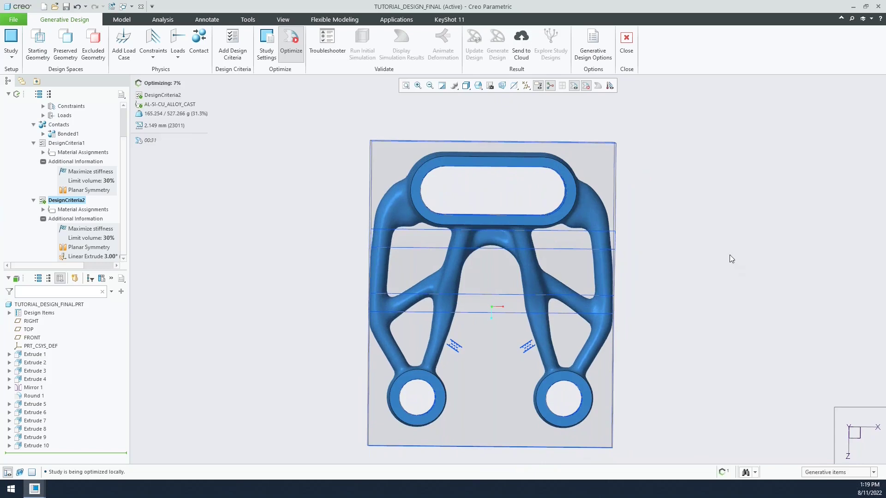
{"action": "key", "text": "ctrl+d"}
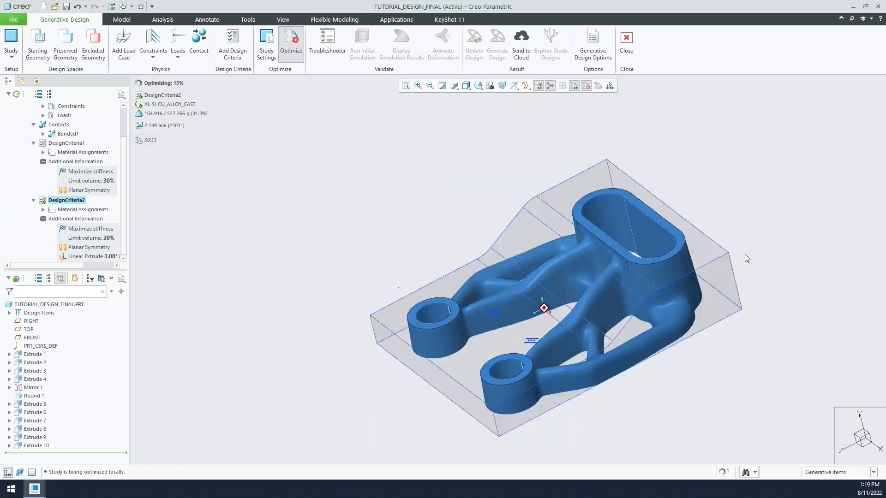
{"action": "scroll", "coordinate": [744, 254], "scroll_direction": "down", "scroll_amount": 3}
{"action": "middle_click_drag", "start_coordinate": [745, 254], "coordinate": [742, 191]}
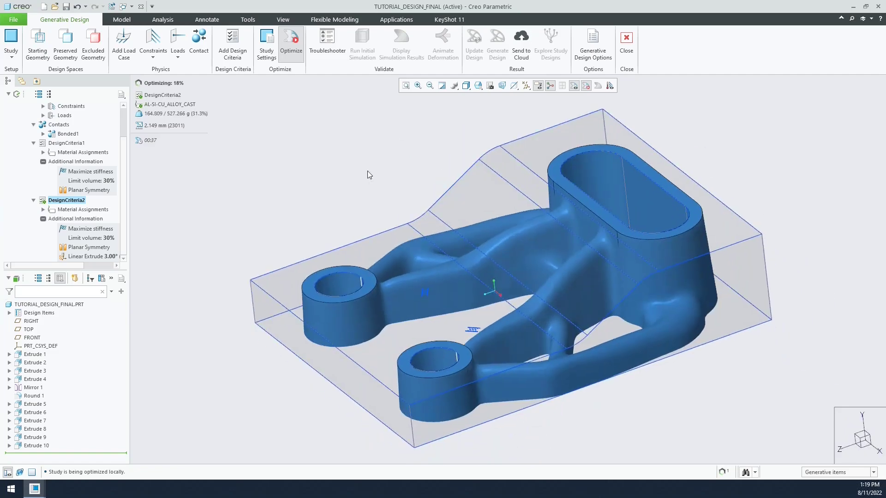